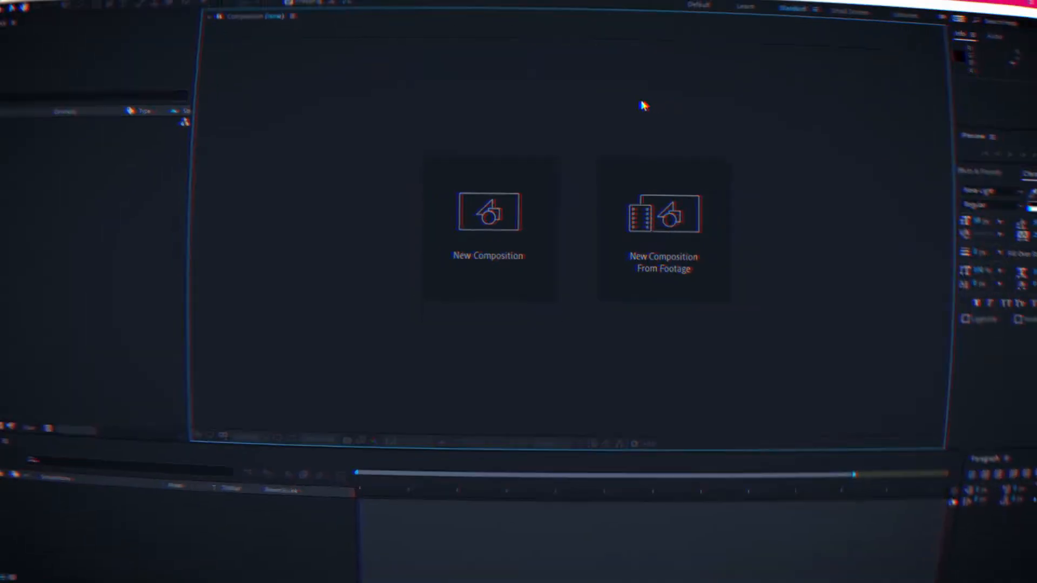
Step: Create a 1920 x 1080 composition at 25 fps with a duration of 0:01:00:00
click(509, 219)
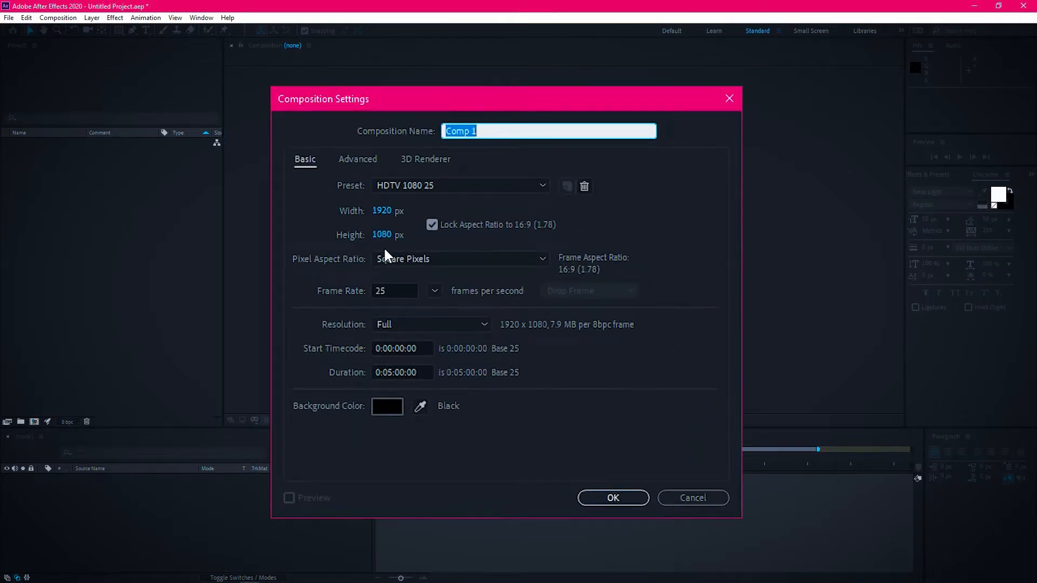
click(389, 372)
key(Delete)
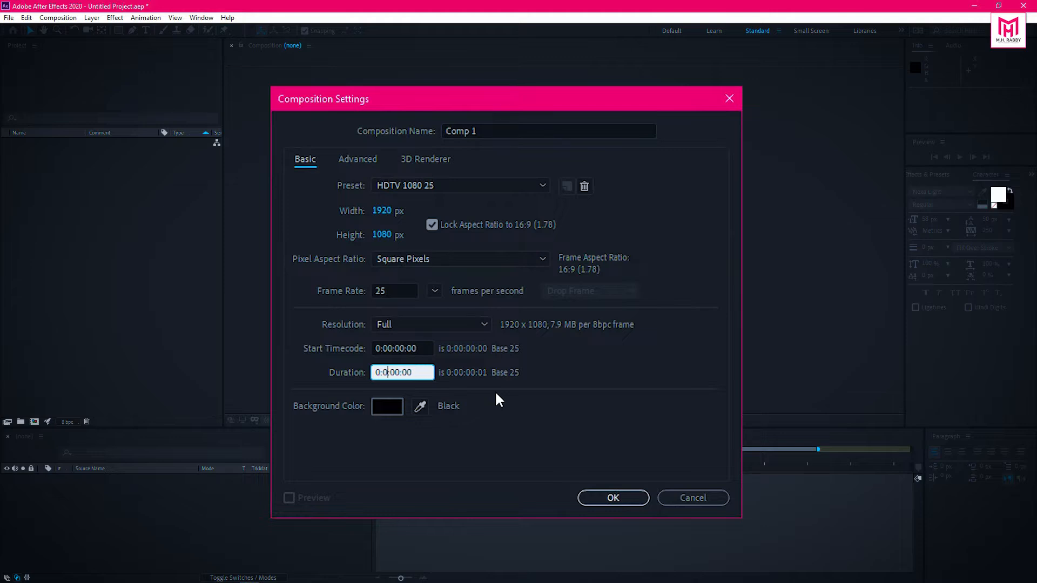
text(1)
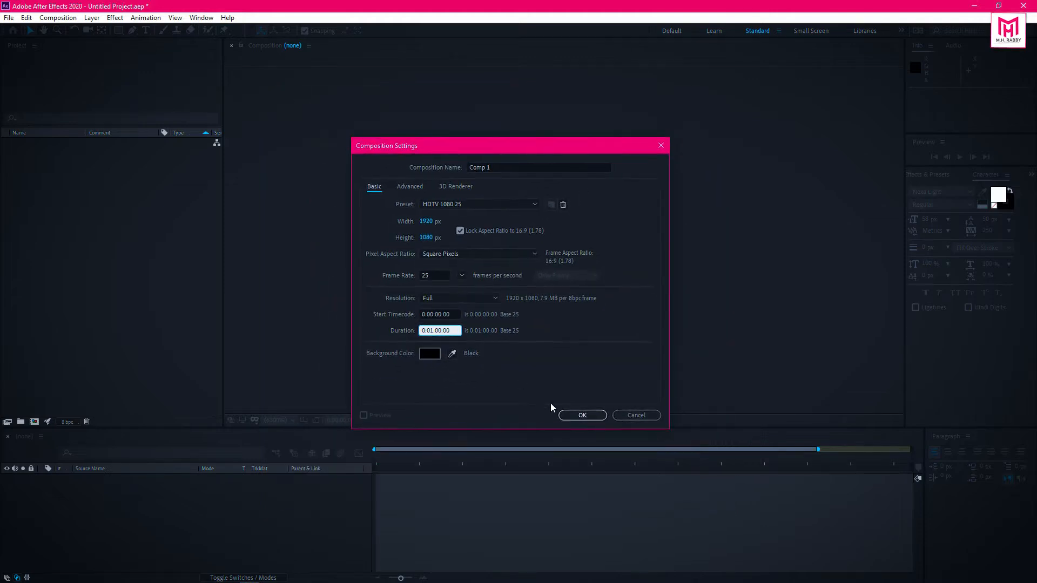
click(580, 415)
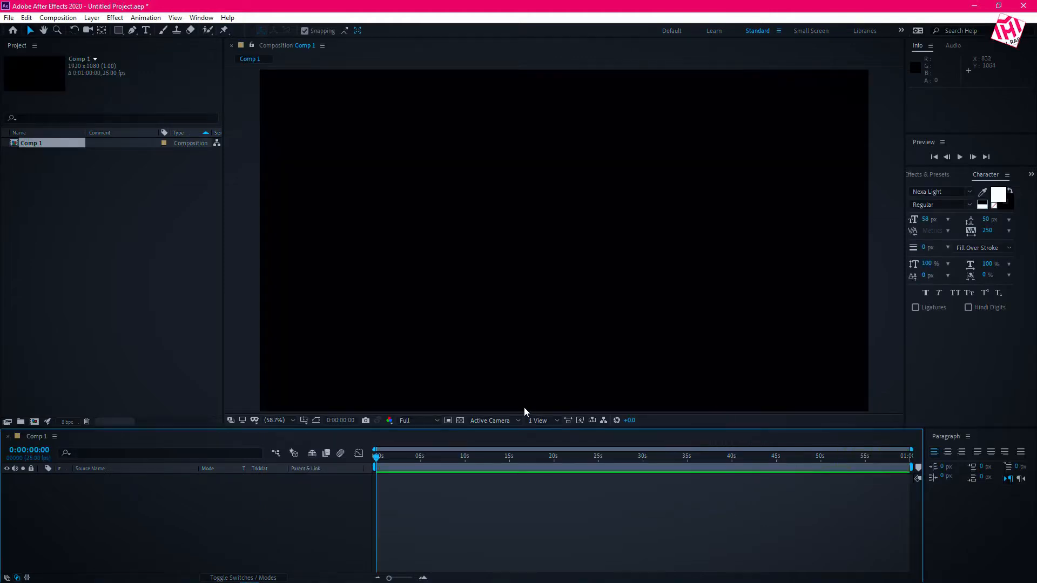
Step: Import the Drone Shot Lake Mh.mp4 footage into the project and add it to the Comp 1 timeline
drag(268, 334, 160, 267)
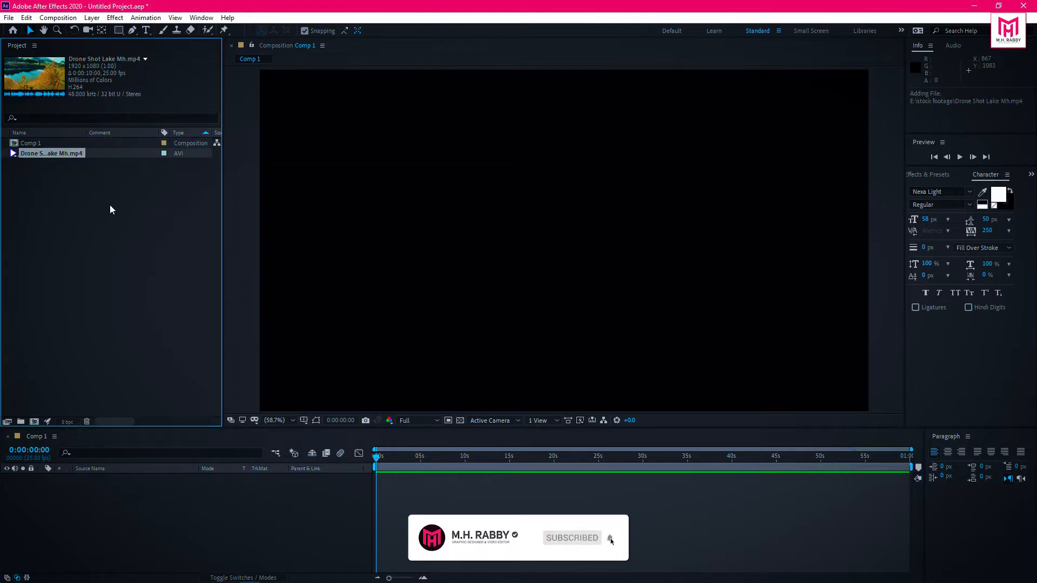
drag(43, 151, 202, 508)
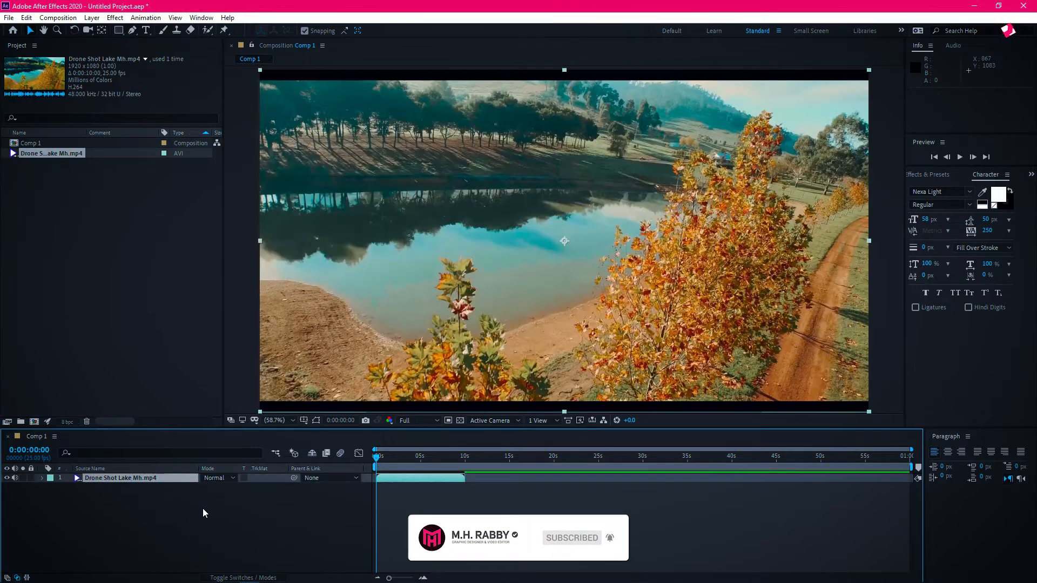
Step: End the work area at the drone clip's last frame, 0:00:09:24
click(420, 481)
scroll(422, 482, up, 8)
scroll(421, 482, down, 5)
drag(607, 457, 598, 456)
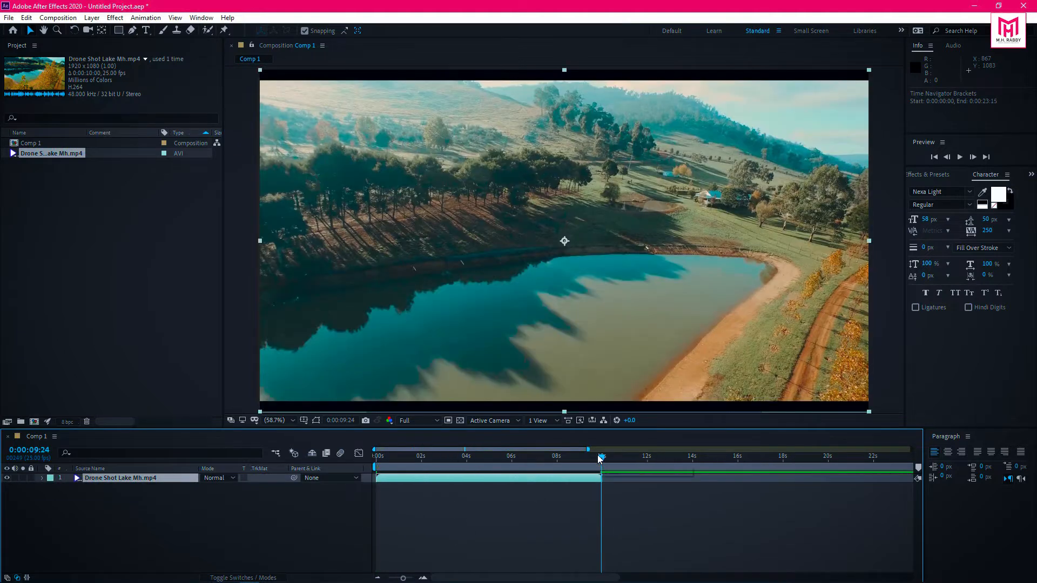
key(n)
Step: Preview the original drone footage from the start of the composition
drag(509, 458, 361, 463)
key(space)
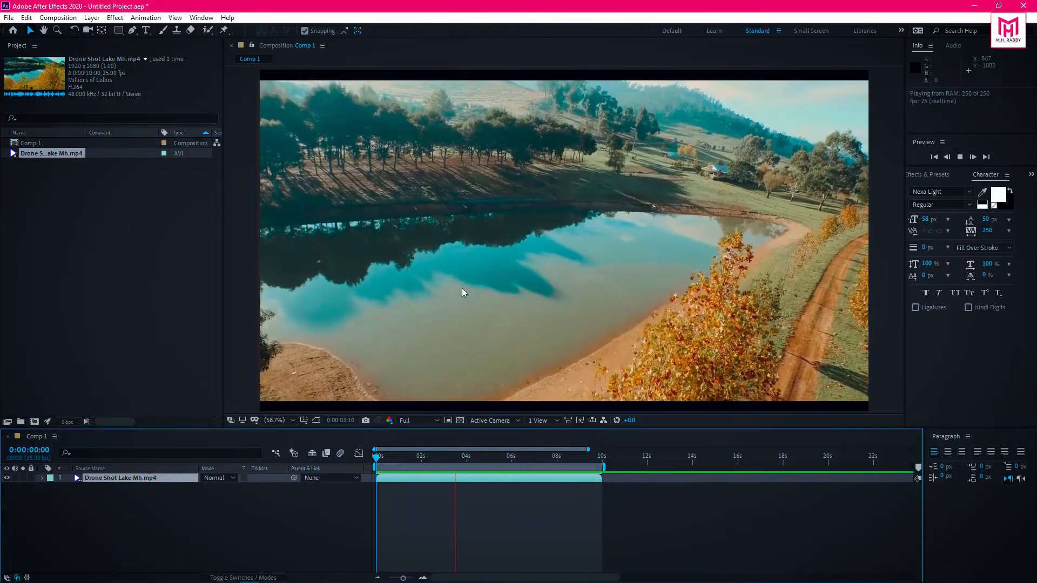
key(space)
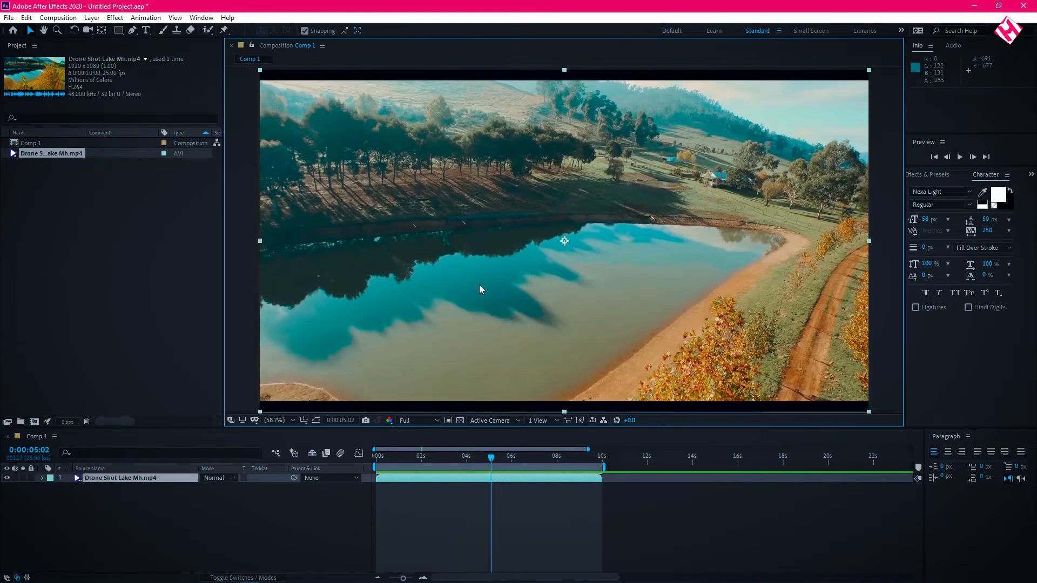
Step: Scale the drone footage layer to 110% so it extends past the composition frame
scroll(479, 286, down, 1)
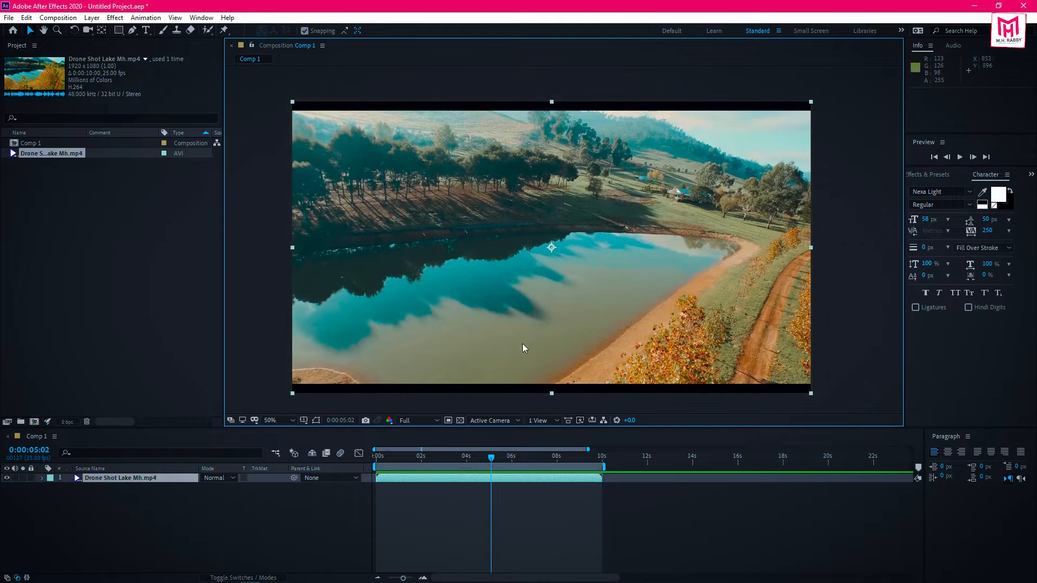
click(128, 479)
key(s)
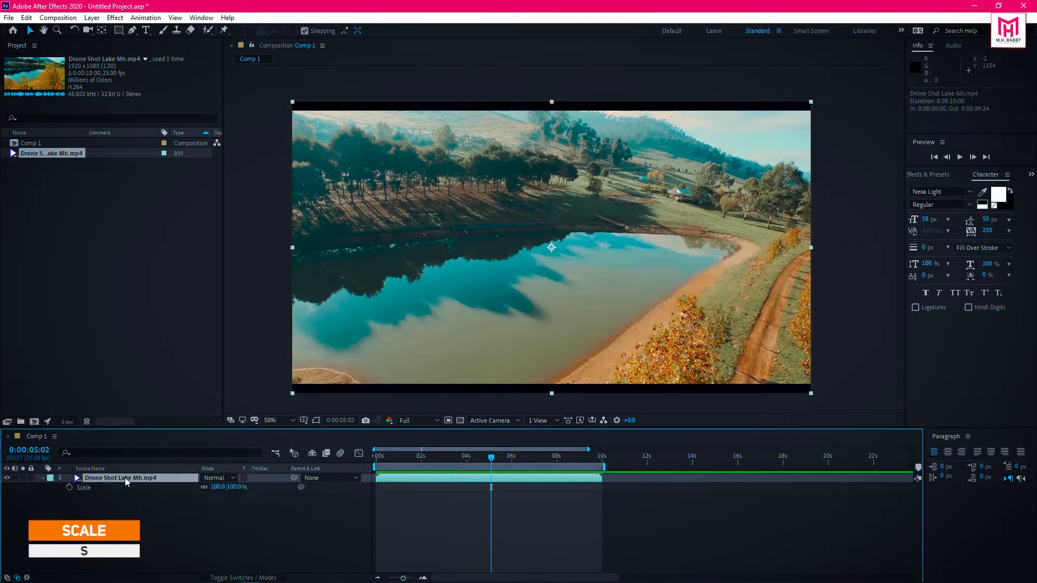
click(235, 488)
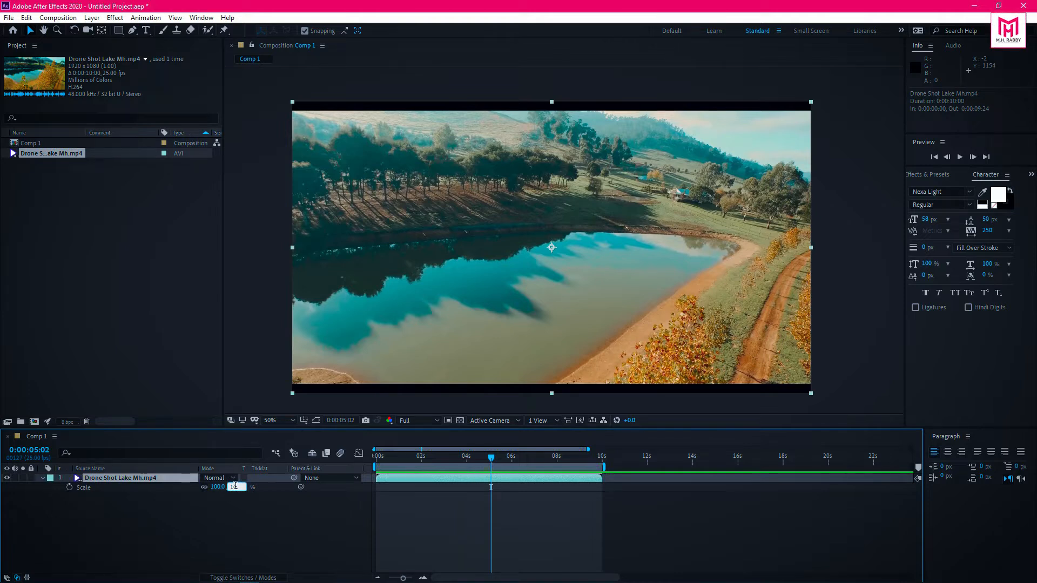
text(110)
key(Return)
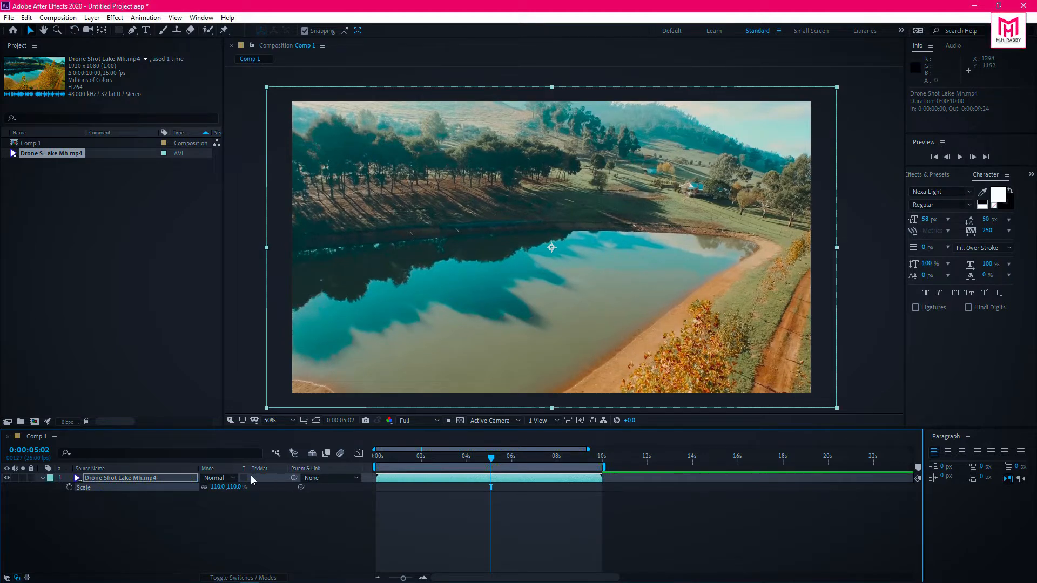
Step: Add the expression wiggle(2,20) to the drone layer's Position property
click(103, 481)
key(s)
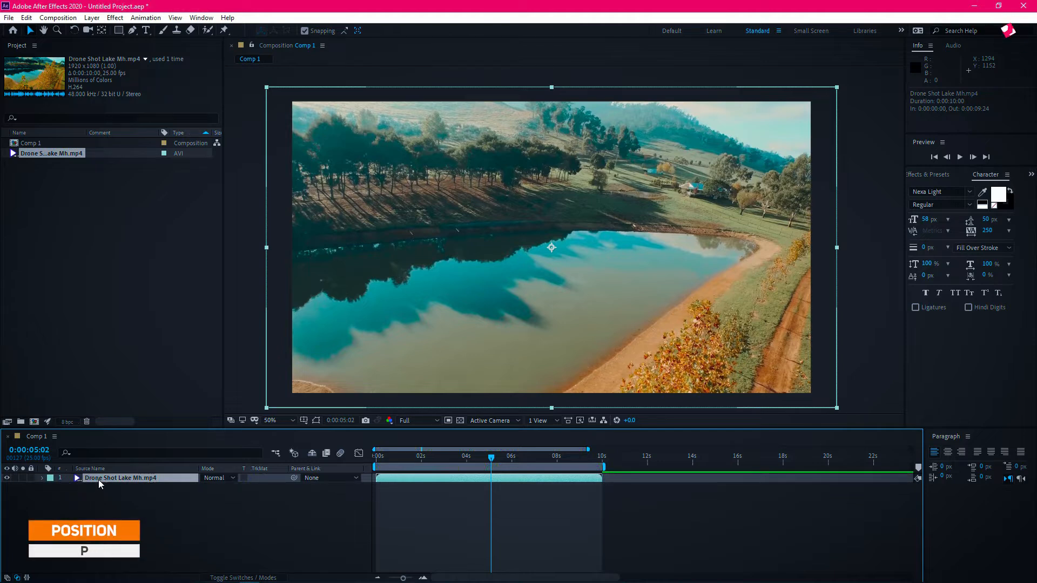
key(p)
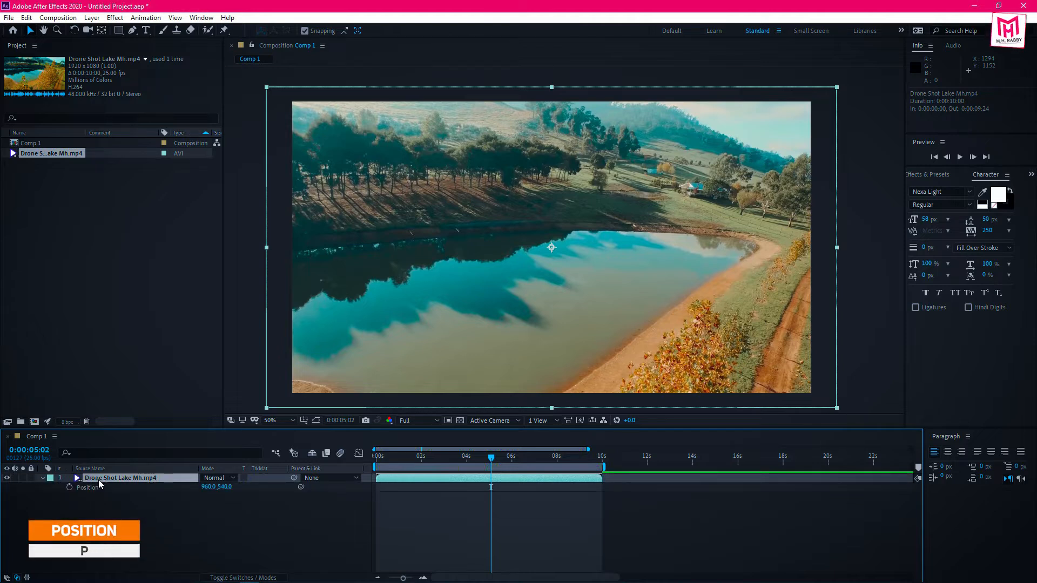
alt+click(69, 488)
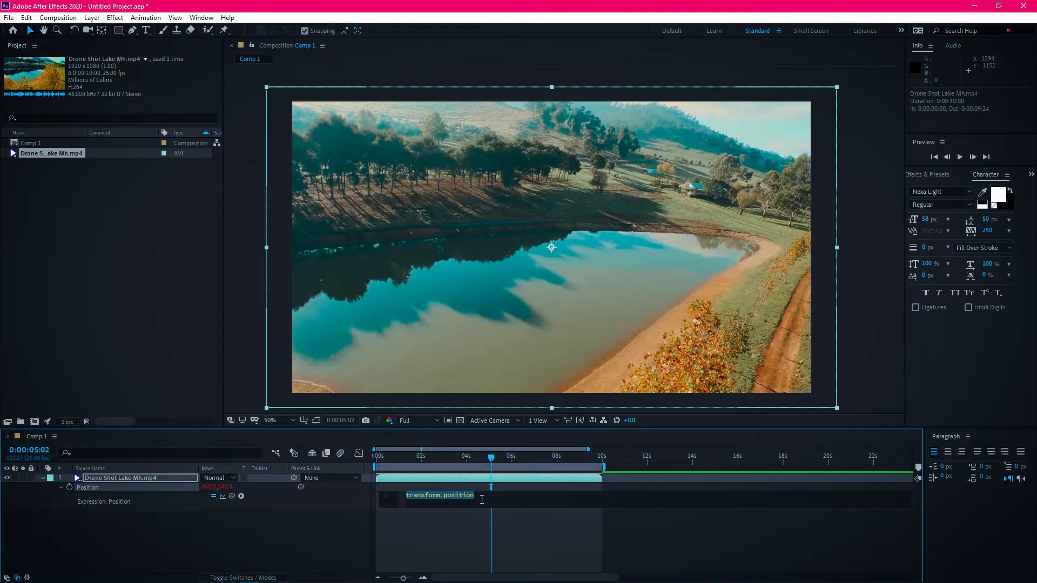
key(BackSpace)
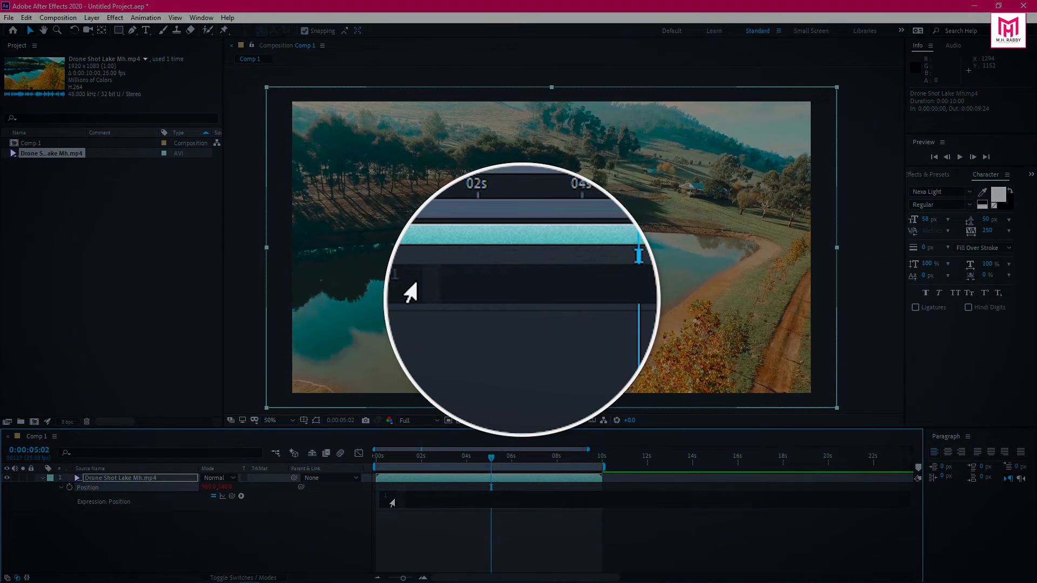
text(wi)
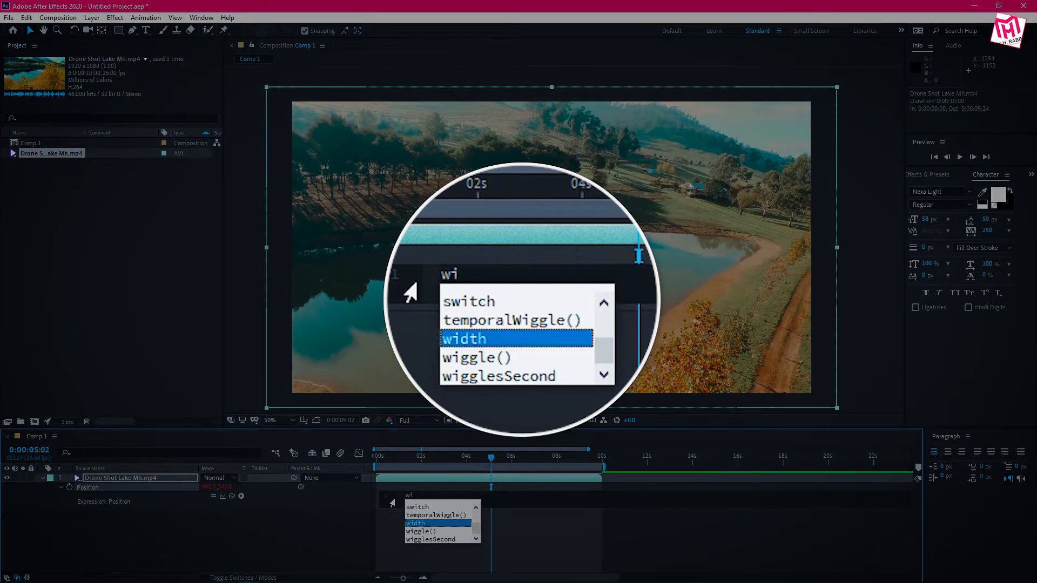
text(ggl)
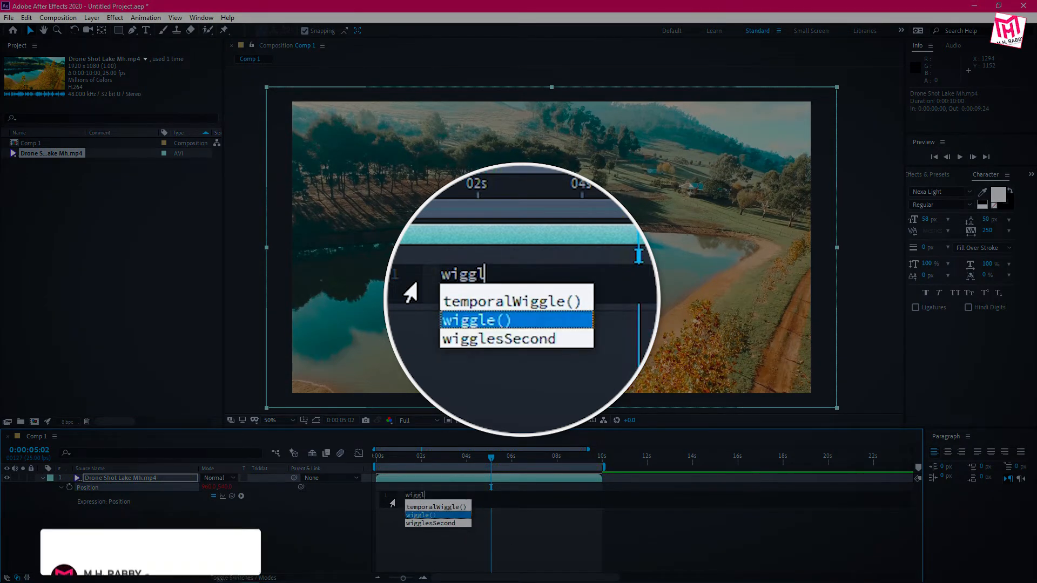
click(430, 517)
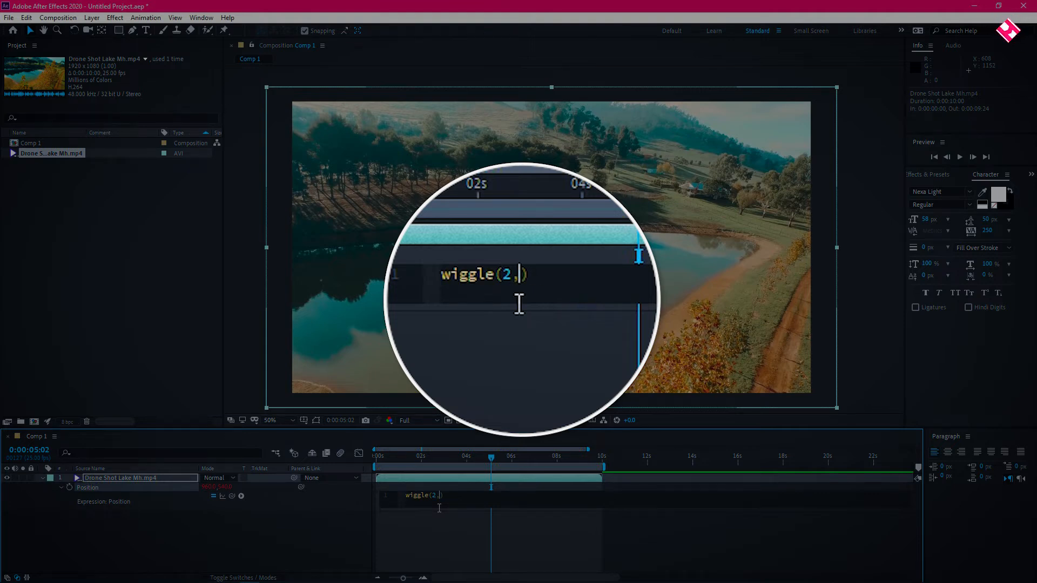
text(20)
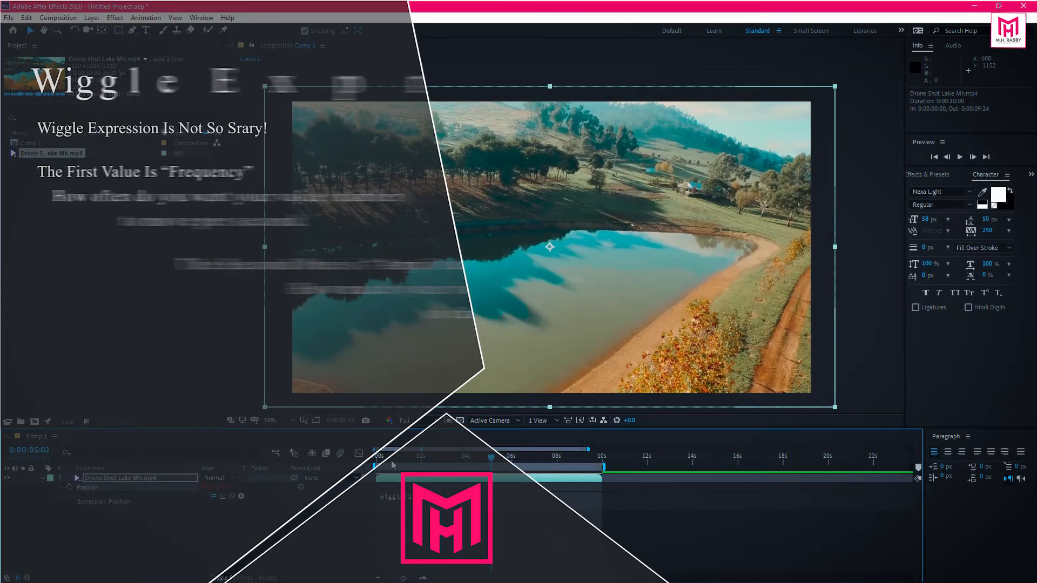
Step: Preview the wiggling drone footage from the start of the composition
drag(390, 458, 362, 458)
key(space)
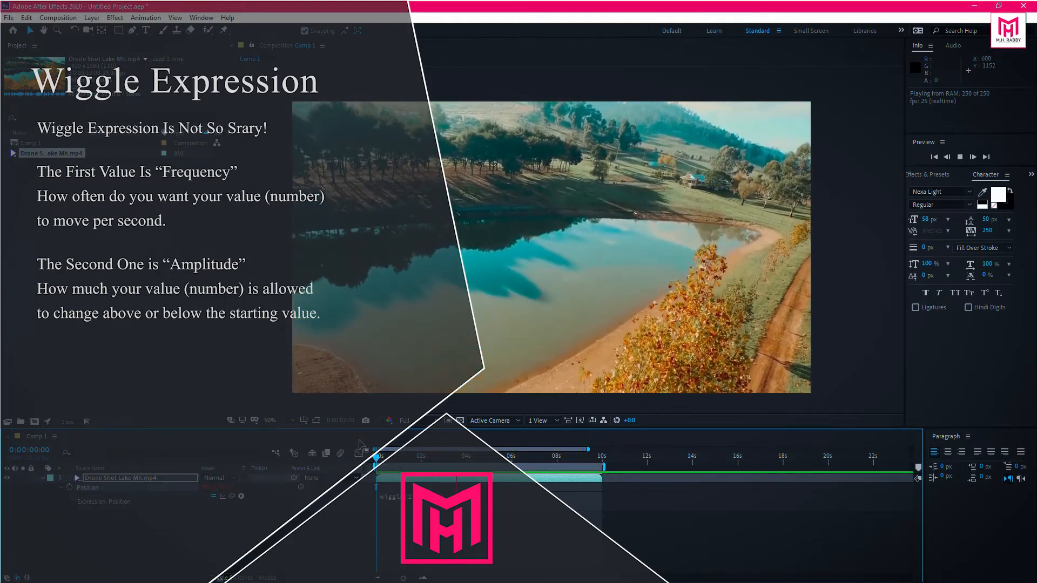
key(space)
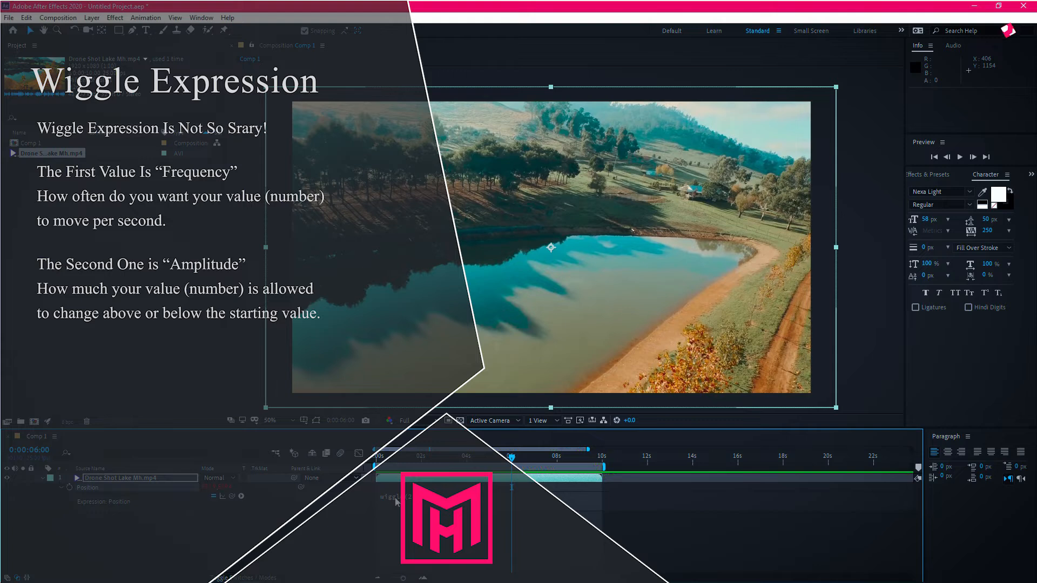
Step: Change the Position expression to wiggle(2,15) and preview the shake
click(396, 501)
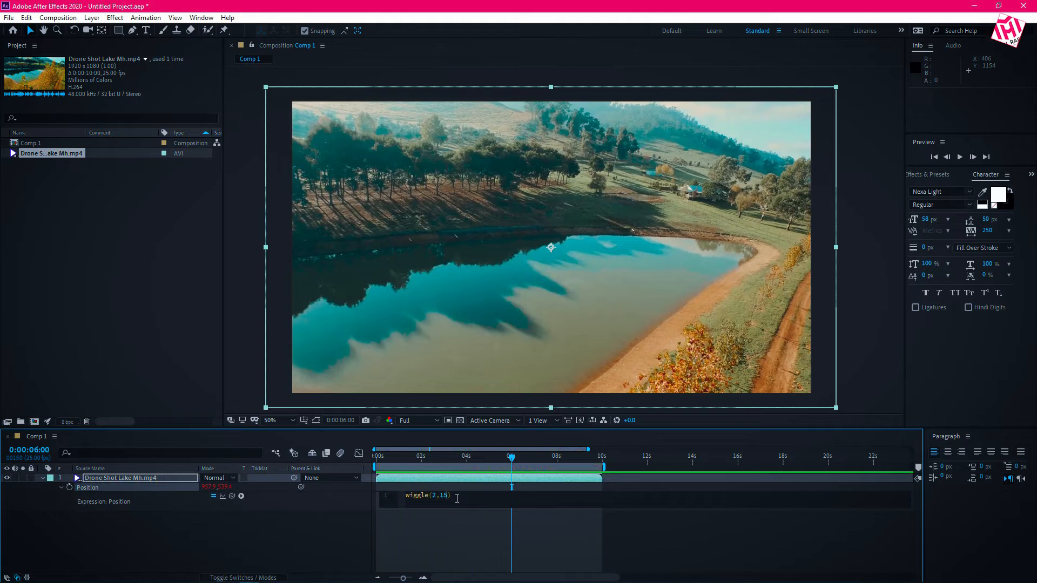
text(15)
click(436, 520)
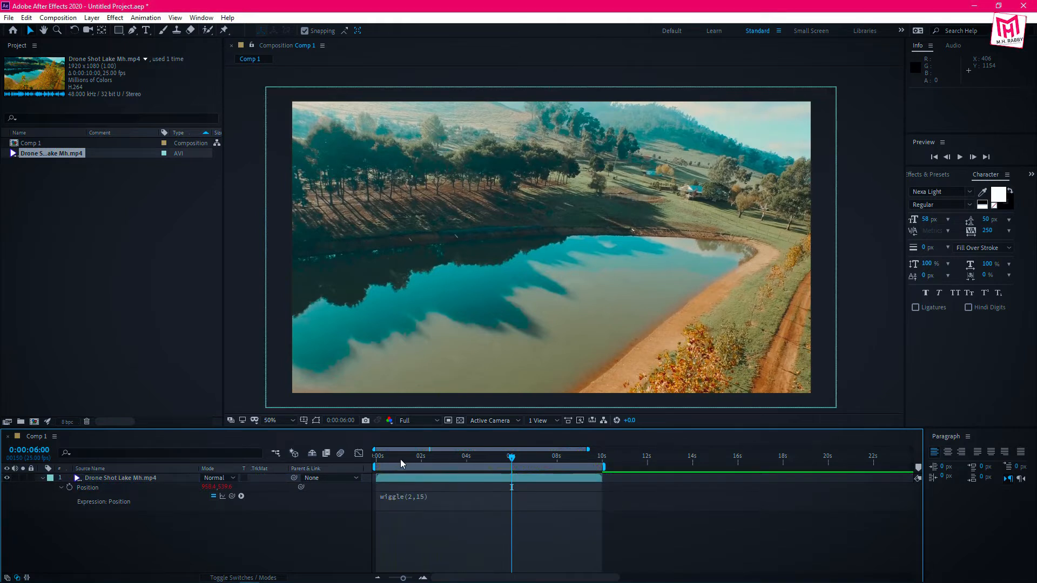
key(space)
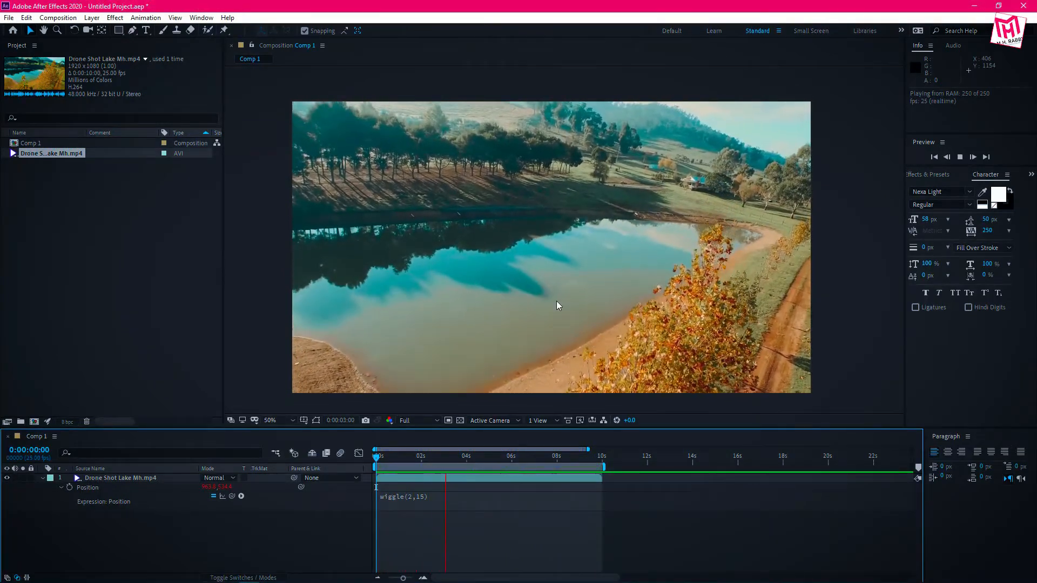
key(space)
Step: Try a stronger shake by changing the Position expression to wiggle(5,50), and preview it from the start
click(407, 500)
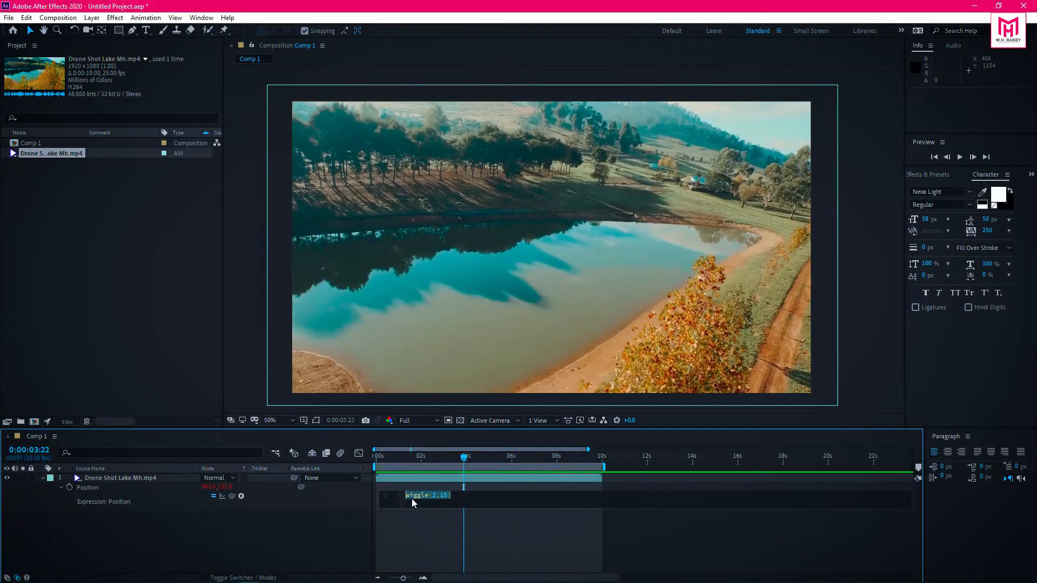
key(BackSpace)
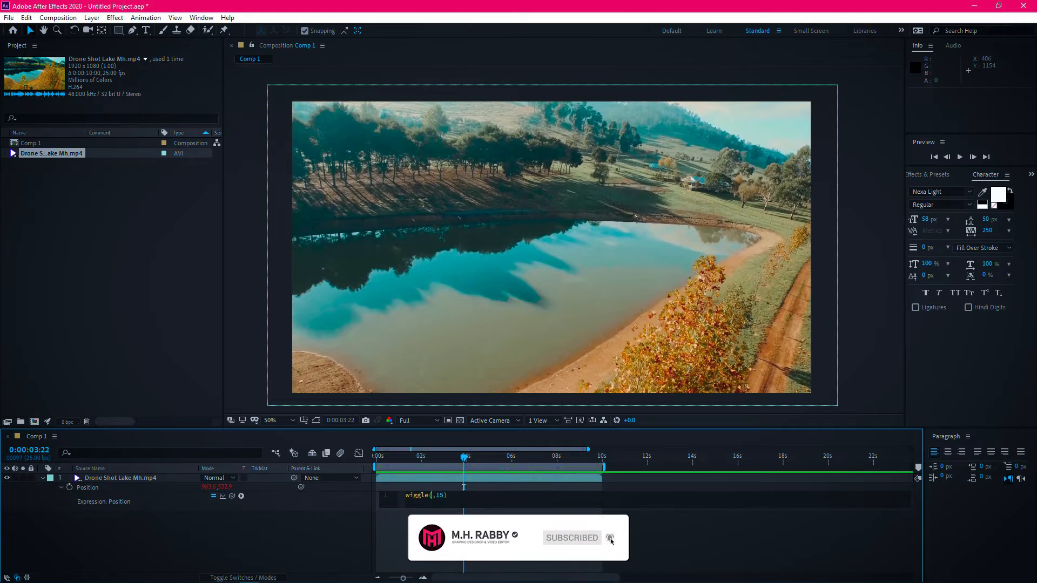
key(BackSpace)
key(BackSpace)
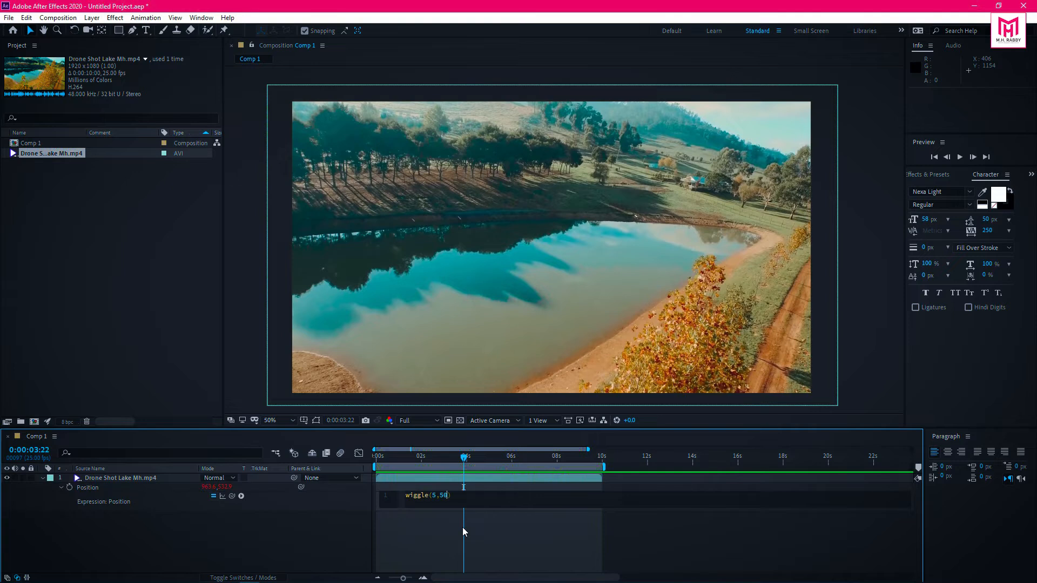
click(452, 526)
drag(404, 458, 366, 456)
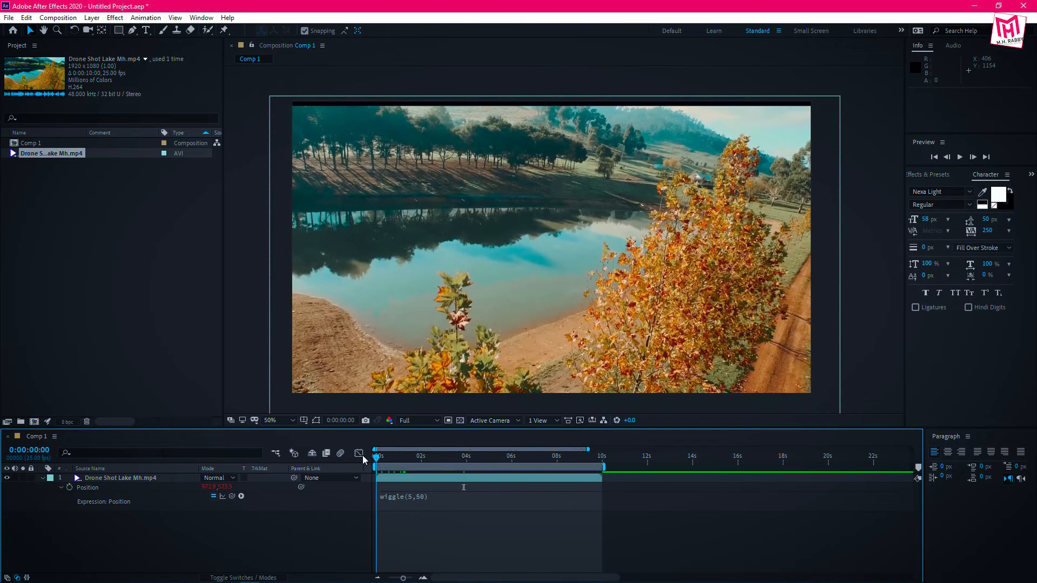
key(space)
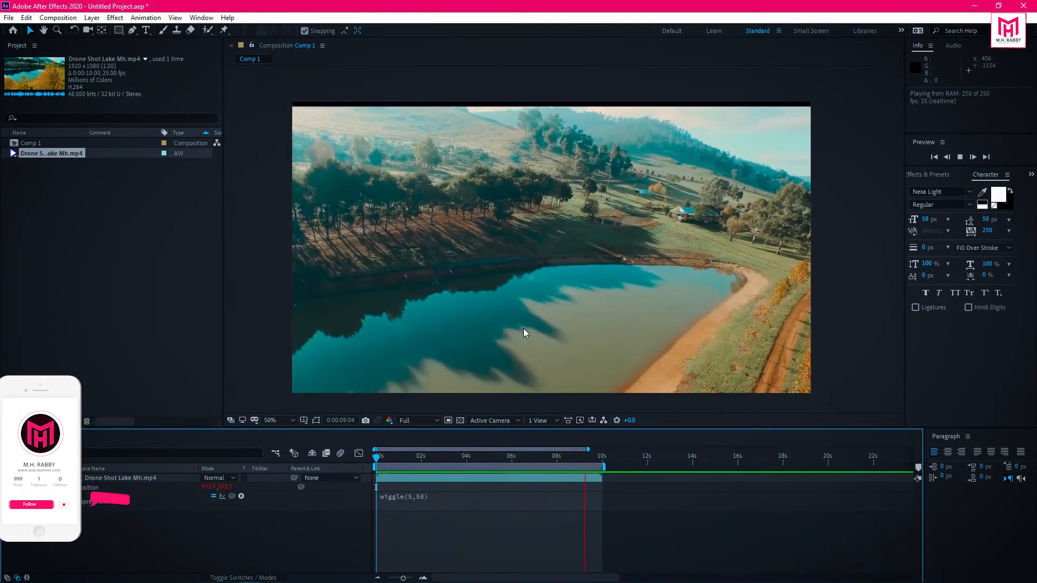
key(space)
Step: Change the Position expression to wiggle(2,10) and preview the subtler shake from the start
click(417, 499)
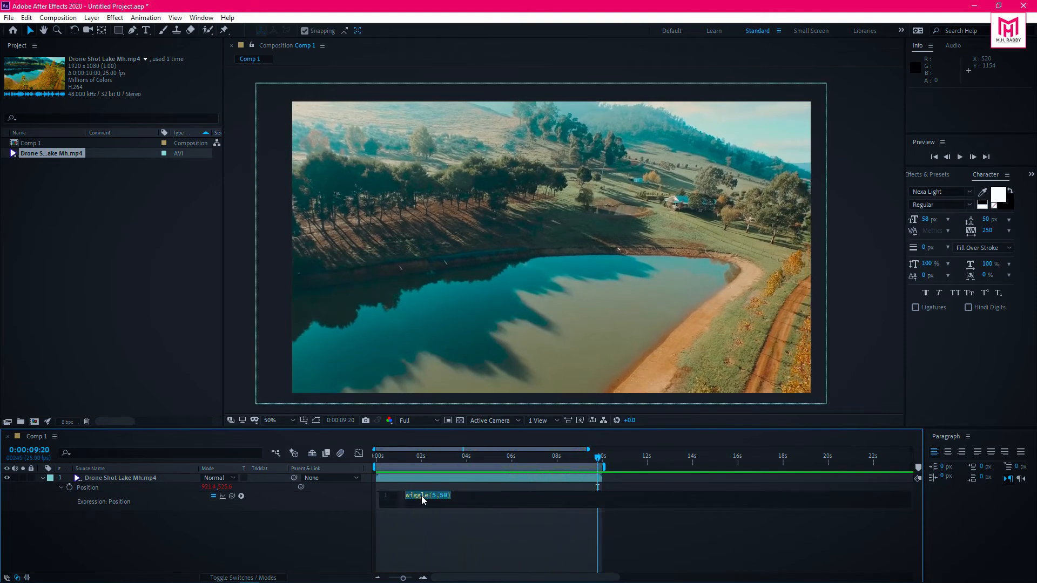
double_click(437, 495)
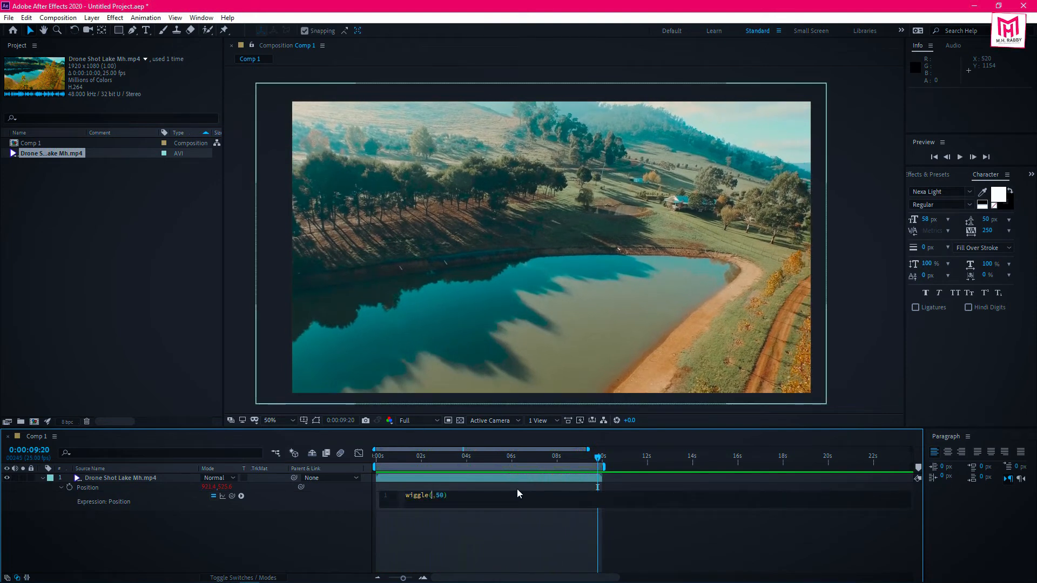
text(2)
key(BackSpace)
text(1)
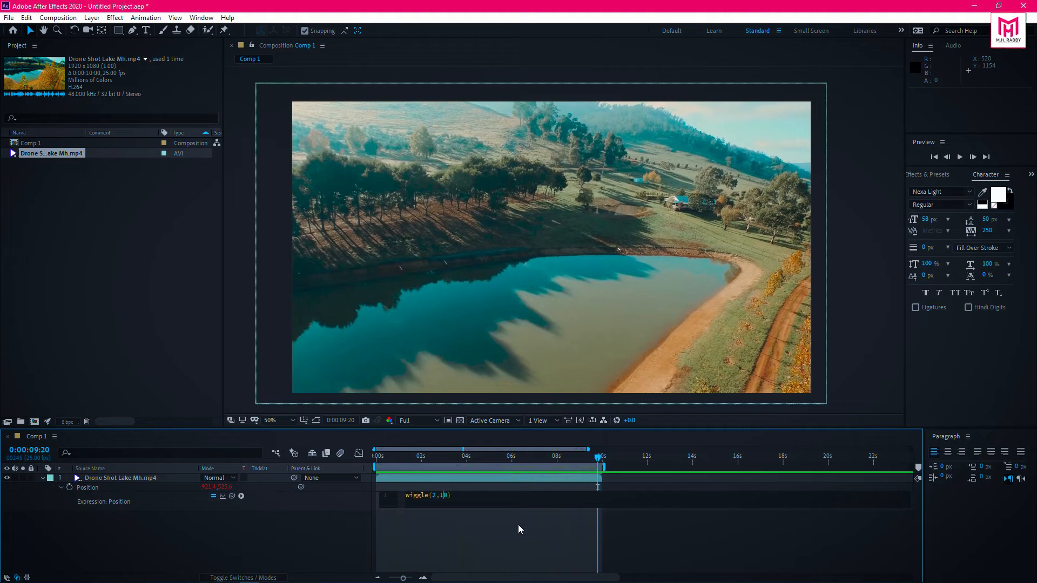
click(517, 516)
drag(421, 458, 365, 464)
key(space)
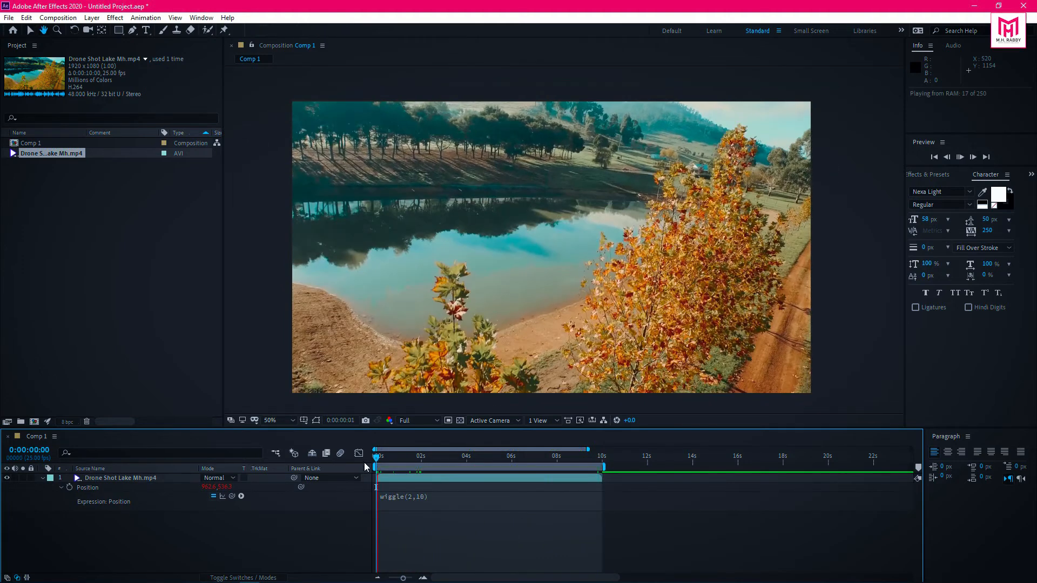